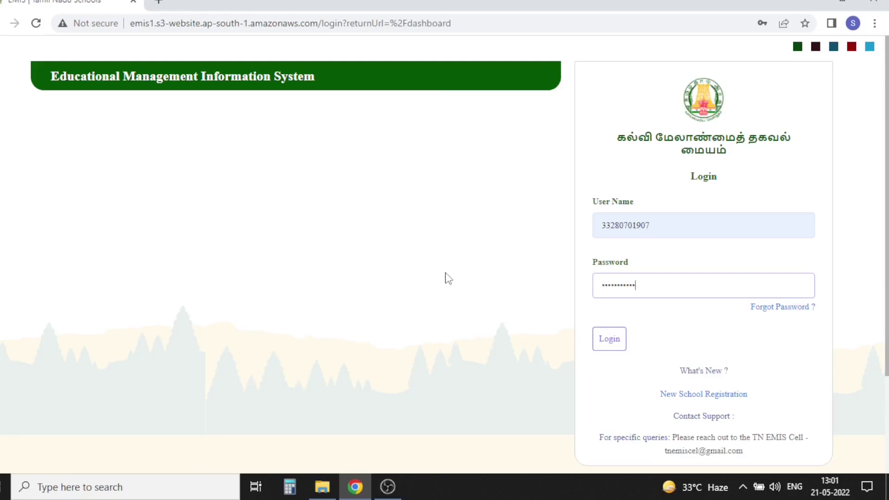
Log in to the school's EMIS account and open the Events and Tours page for schools
left_click(599, 349)
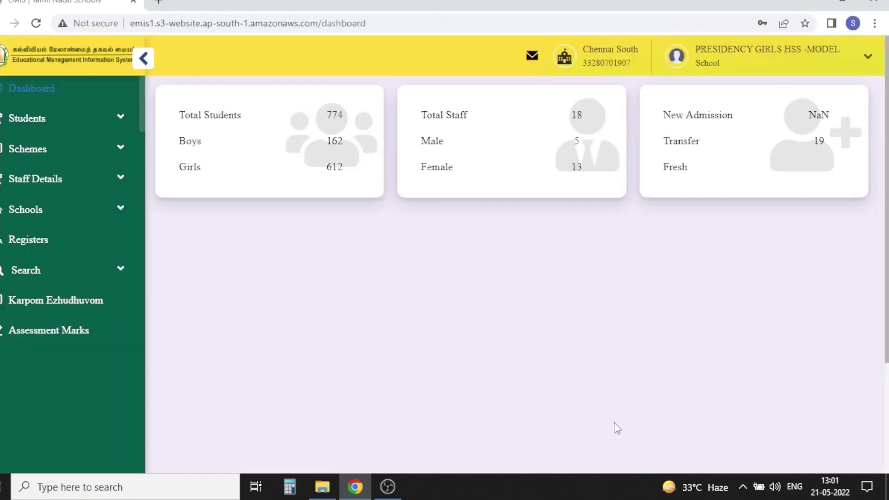
left_click(60, 208)
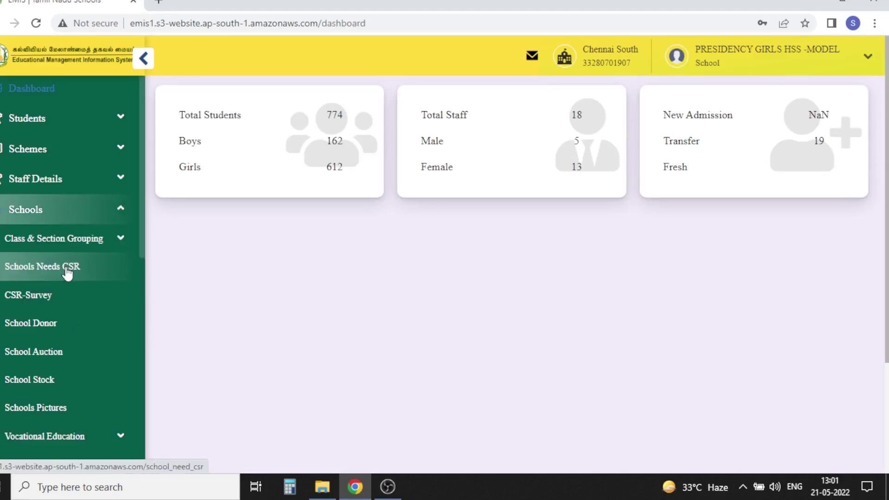
scroll(68, 273, "down", 2)
scroll(68, 273, "down", 2)
scroll(67, 273, "up", 2)
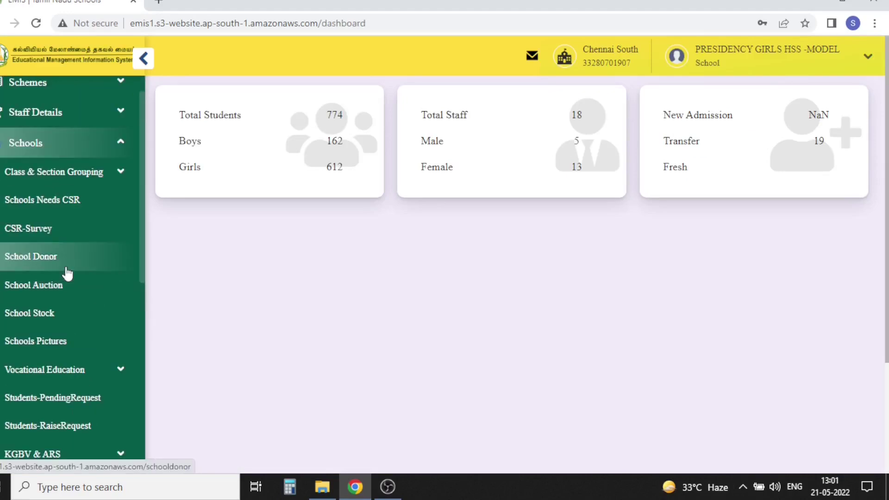
scroll(68, 273, "down", 2)
scroll(67, 274, "down", 4)
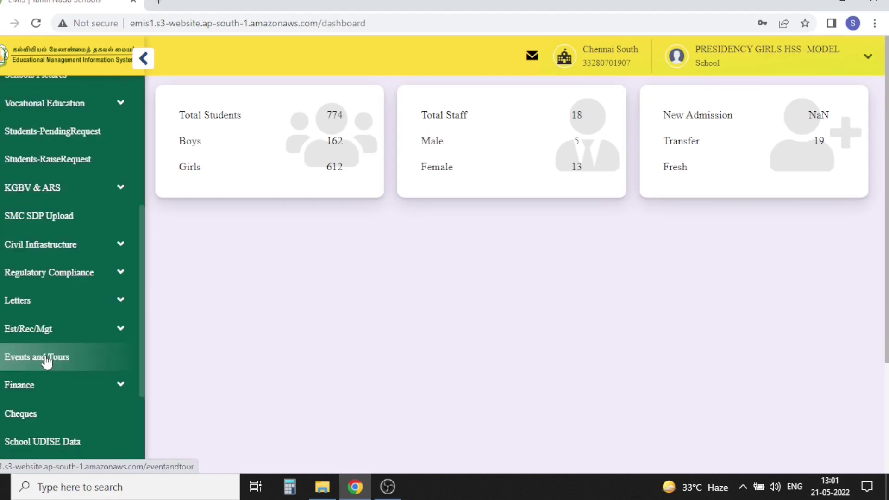
left_click(46, 361)
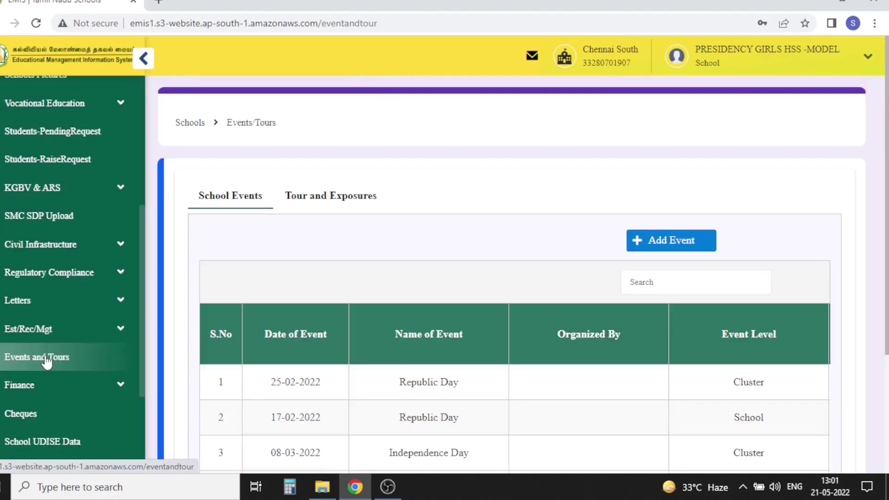
Start a new school event entry and set its date to 11-03-2022
scroll(504, 320, "down", 3)
scroll(505, 319, "up", 3)
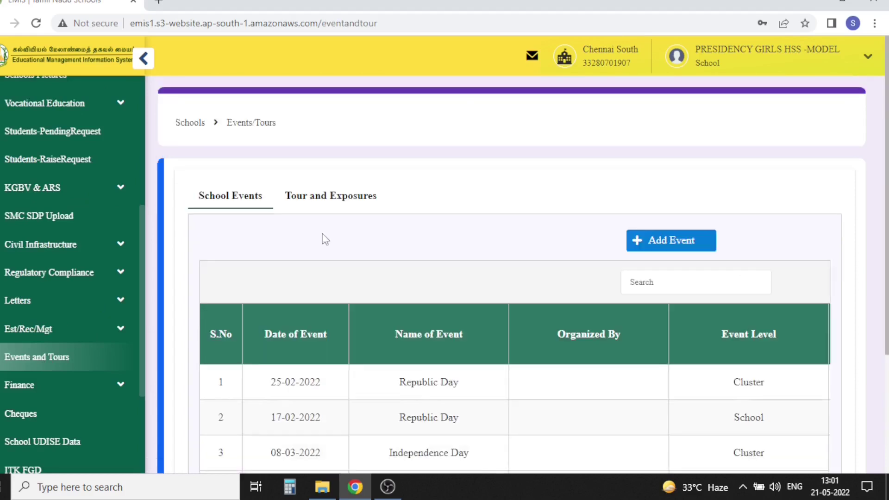
left_click(334, 205)
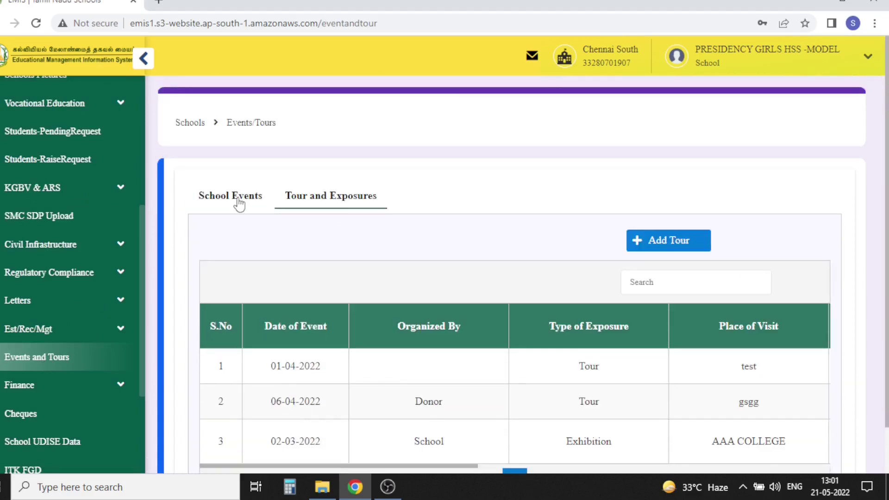
left_click(239, 203)
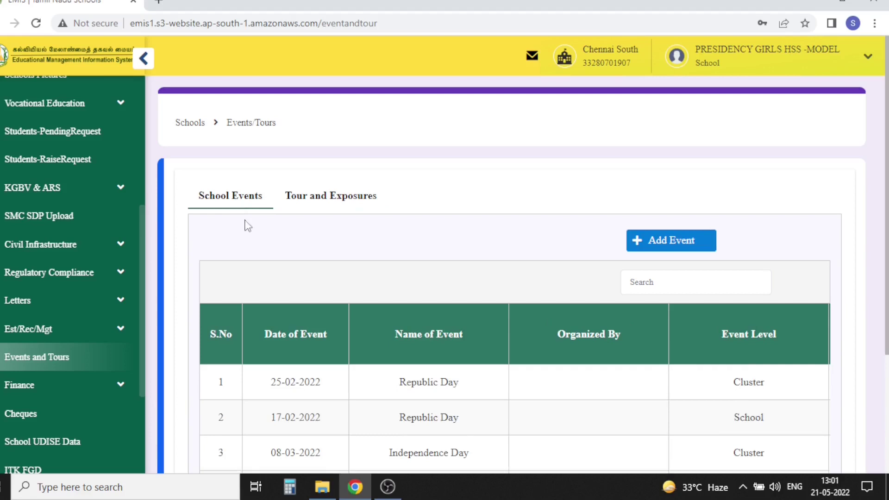
left_click(636, 244)
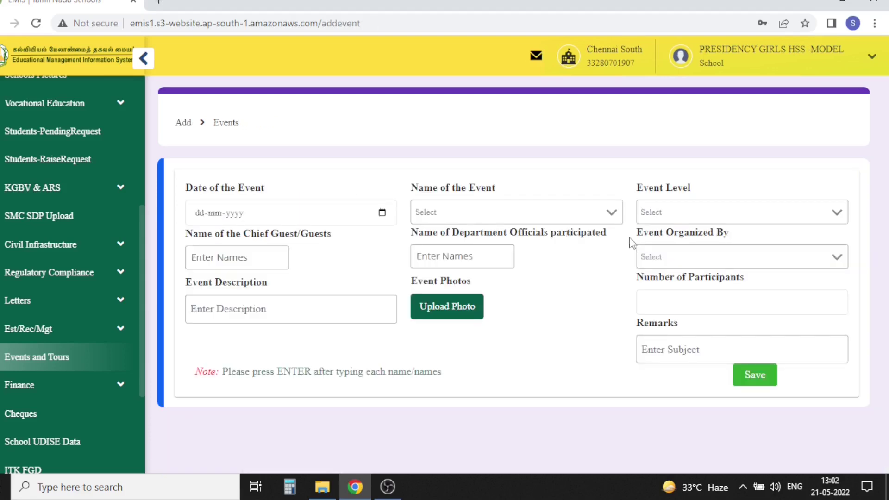
left_click(382, 213)
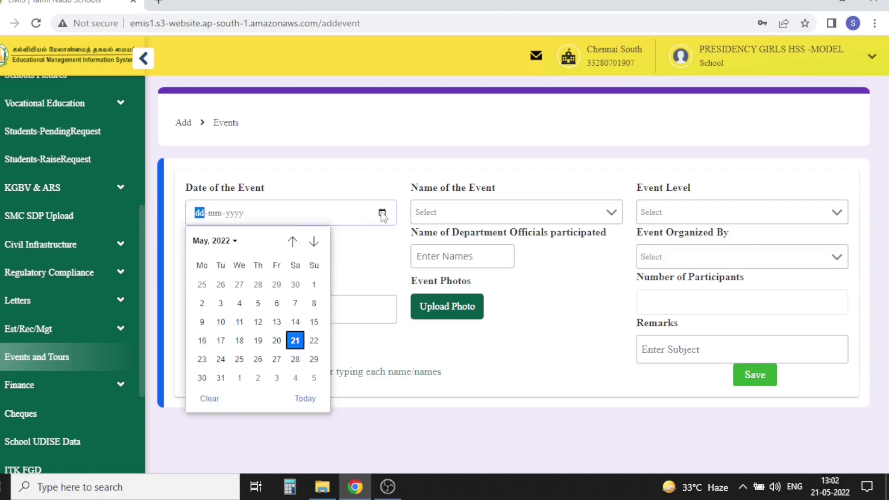
left_click(233, 240)
left_click(268, 284)
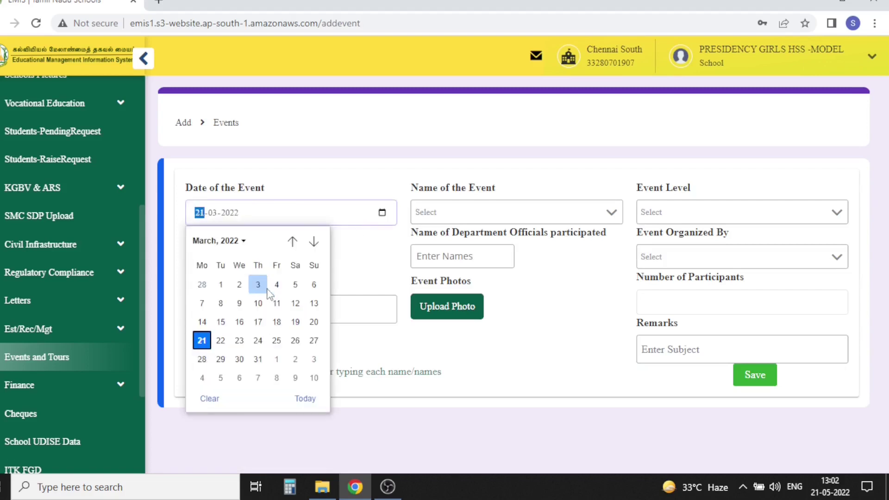
left_click(276, 303)
Set the name of the event to Awareness Programme and the event level to School
left_click(515, 214)
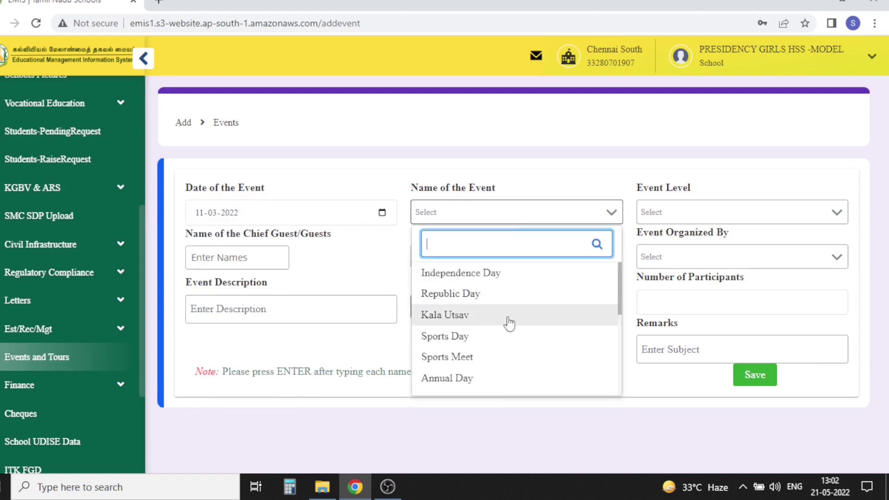
scroll(500, 345, "down", 3)
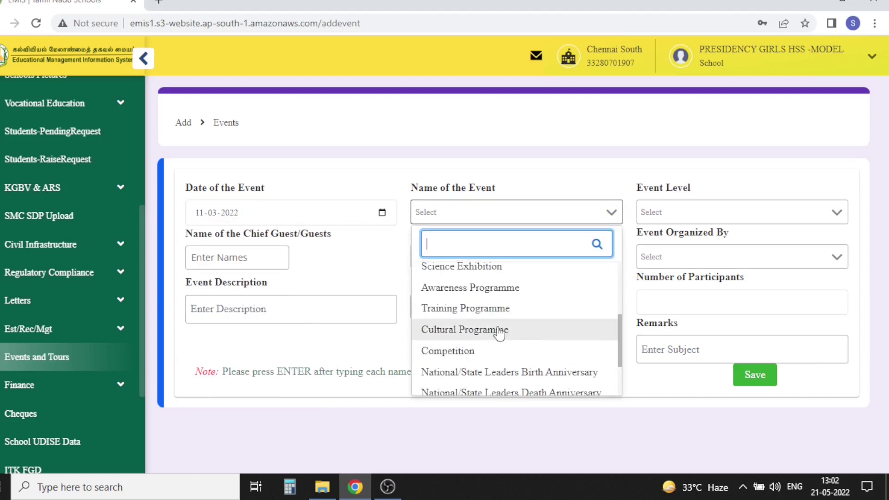
left_click(497, 292)
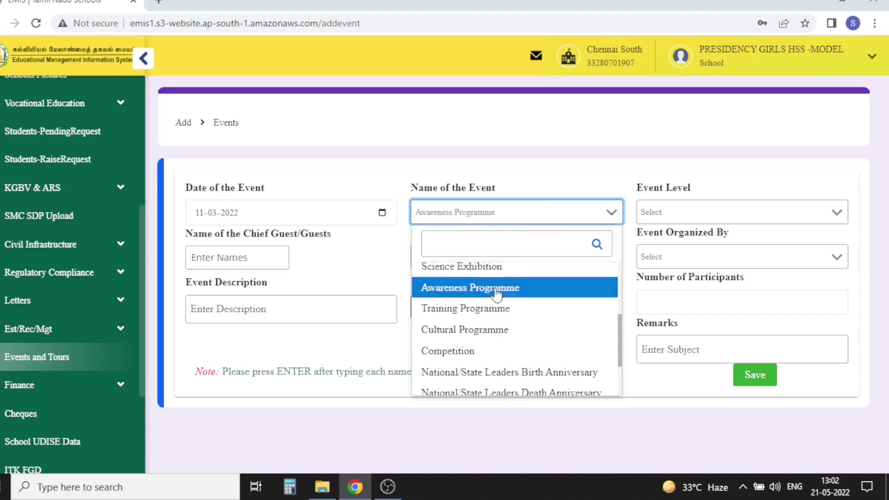
left_click(729, 218)
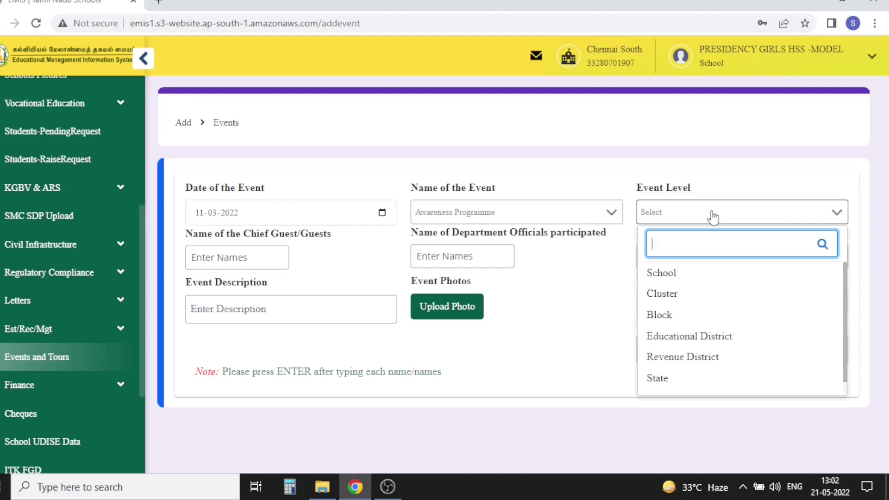
left_click(677, 274)
Add the chief guest's name and title, and enter CEO as the participating department official
left_click(241, 256)
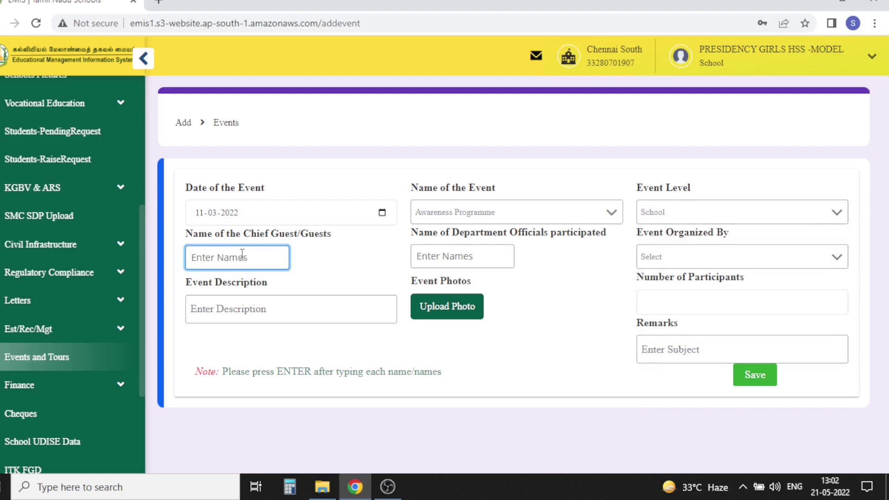
type("Mr.Ramesh Rtd RTO")
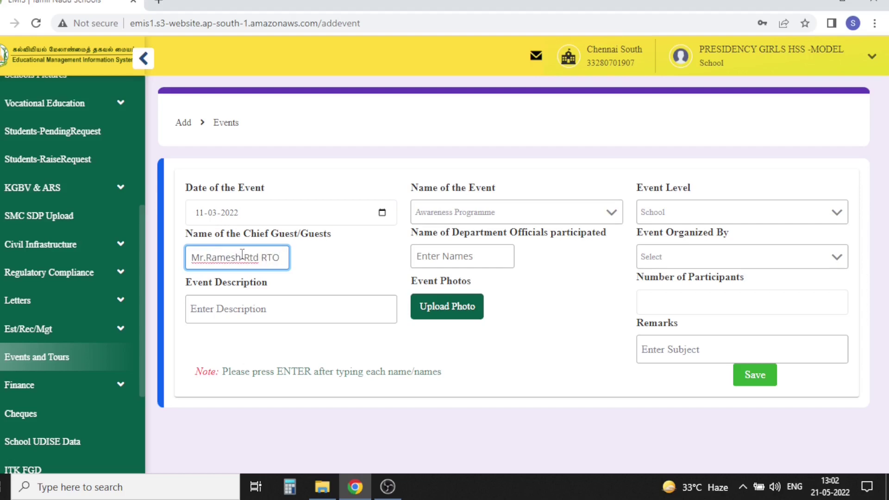
key("Return")
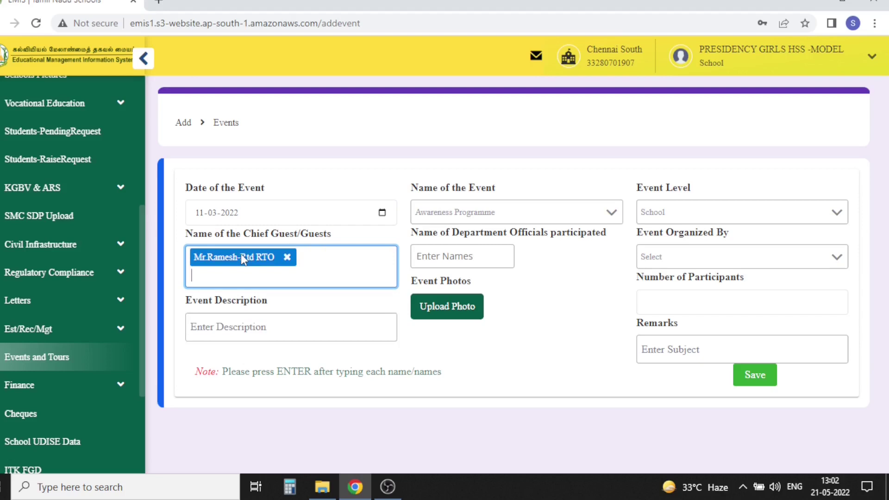
key("Tab")
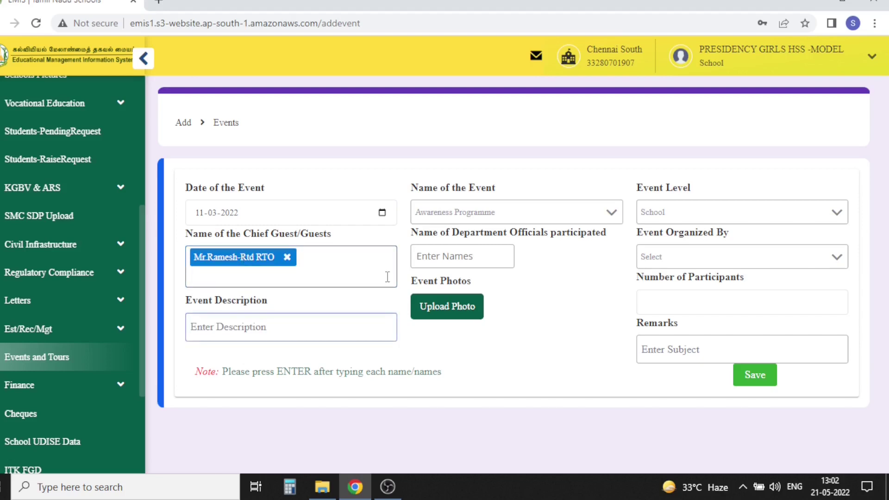
left_click(449, 258)
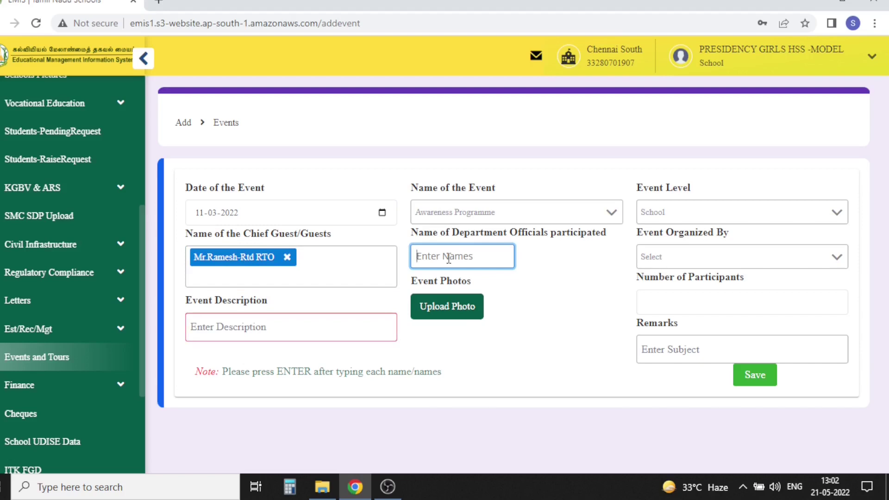
type("CEO")
key("Return")
Set the event organizer to NGO and enter "Road safety" as the event description
left_click(773, 254)
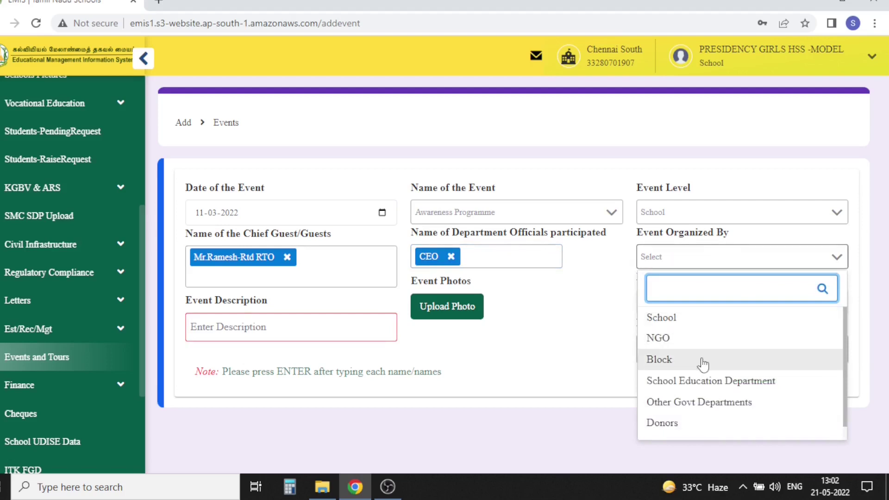
scroll(702, 386, "down", 1)
scroll(702, 391, "up", 1)
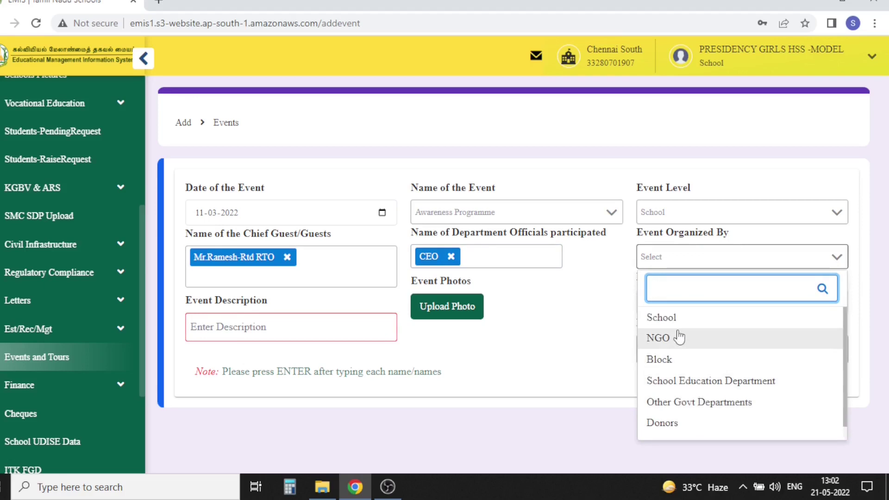
scroll(703, 423, "down", 1)
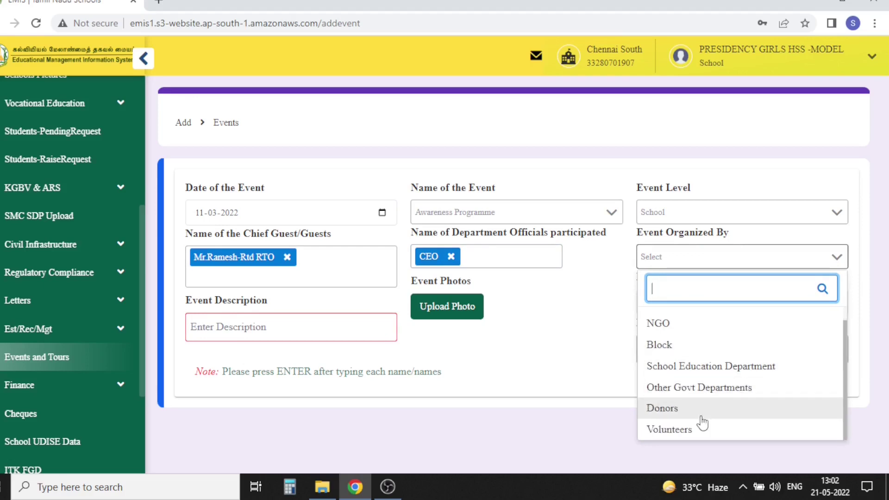
left_click(662, 324)
left_click(257, 327)
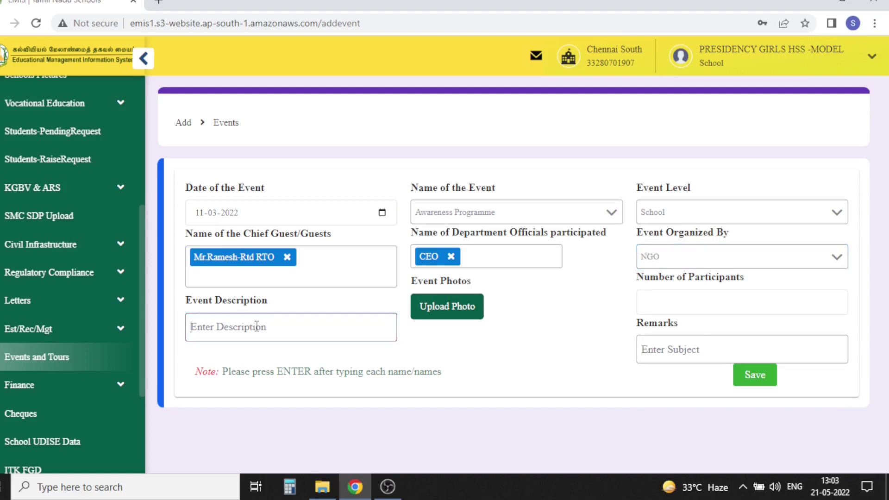
type("Road safety")
Upload download.png from the Desktop as the event photo and set the number of participants to 250
left_click(456, 308)
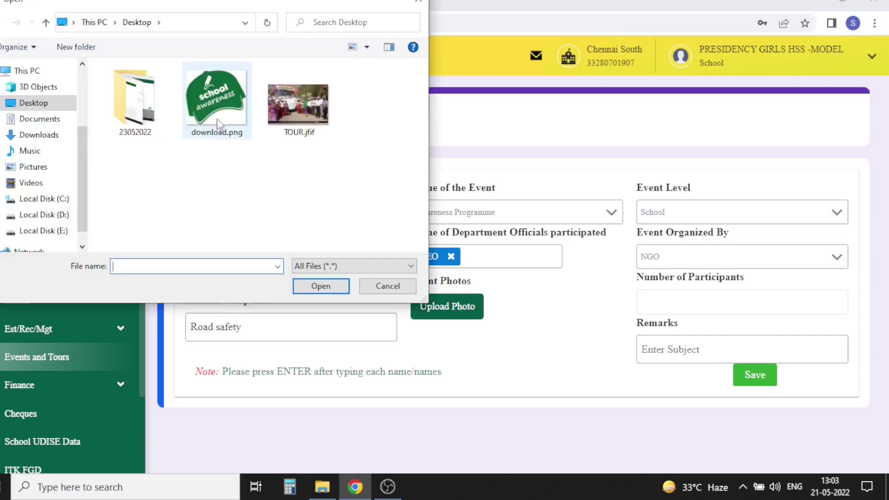
double_click(217, 119)
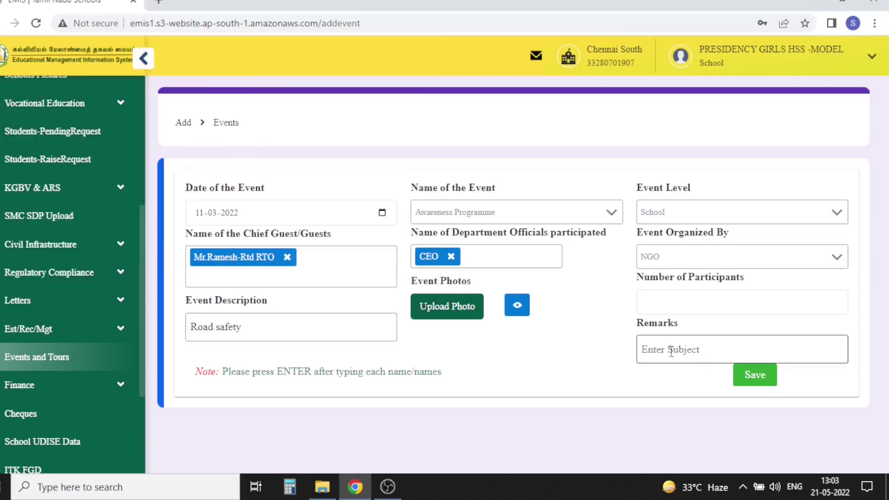
left_click(672, 303)
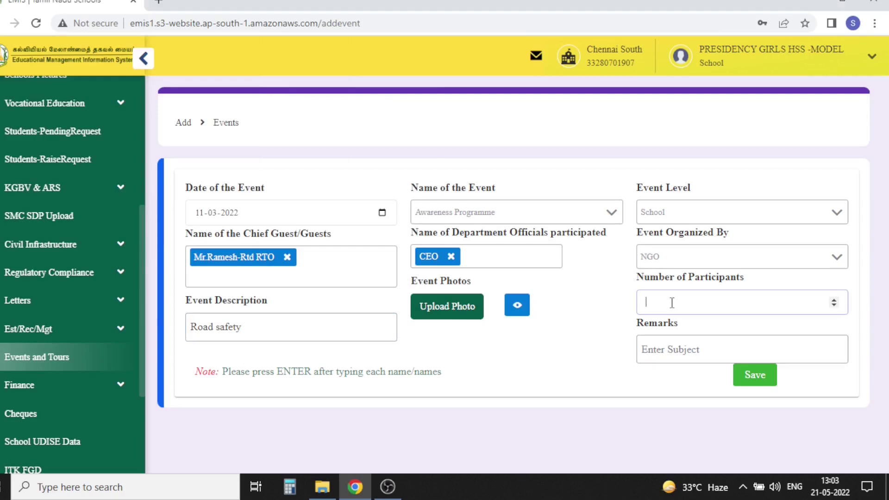
type("250")
Enter "good" as the event remark and save the event
left_click(666, 349)
type("good")
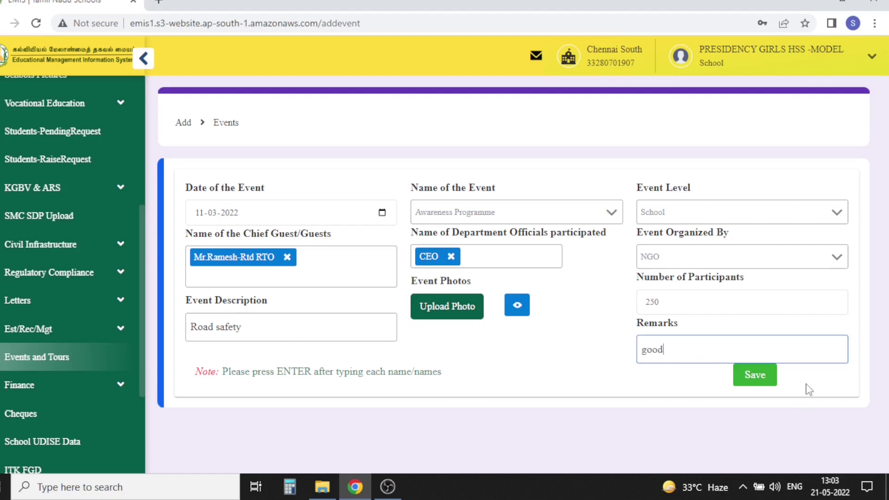
left_click(754, 375)
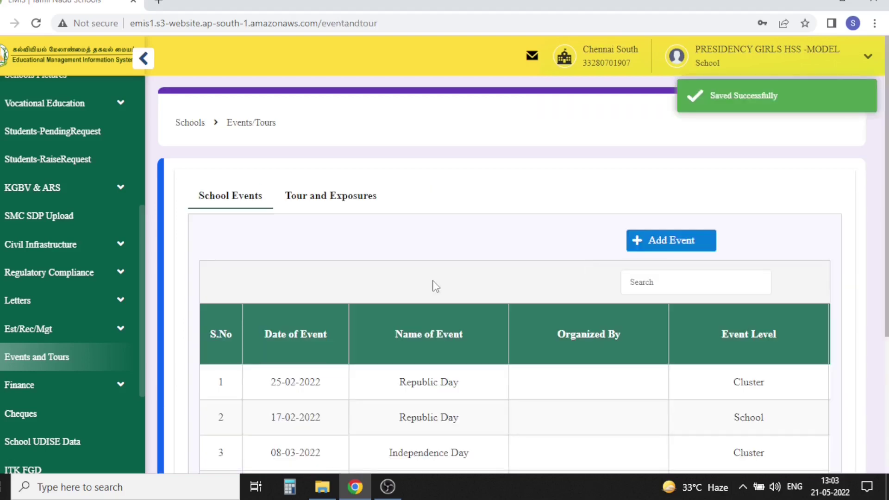
Start a new entry under Tour and Exposures and set its date to 04-03-2022
scroll(436, 286, "down", 4)
scroll(465, 416, "up", 4)
left_click(352, 199)
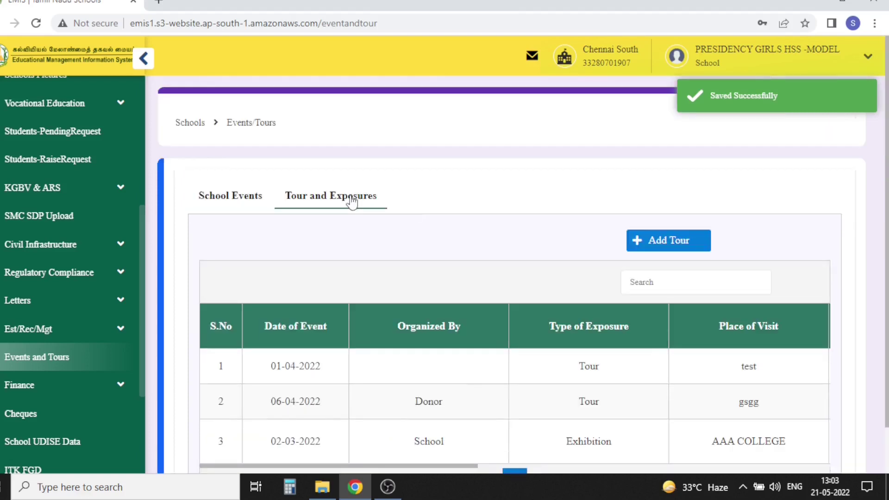
key("alt+Left")
left_click(382, 212)
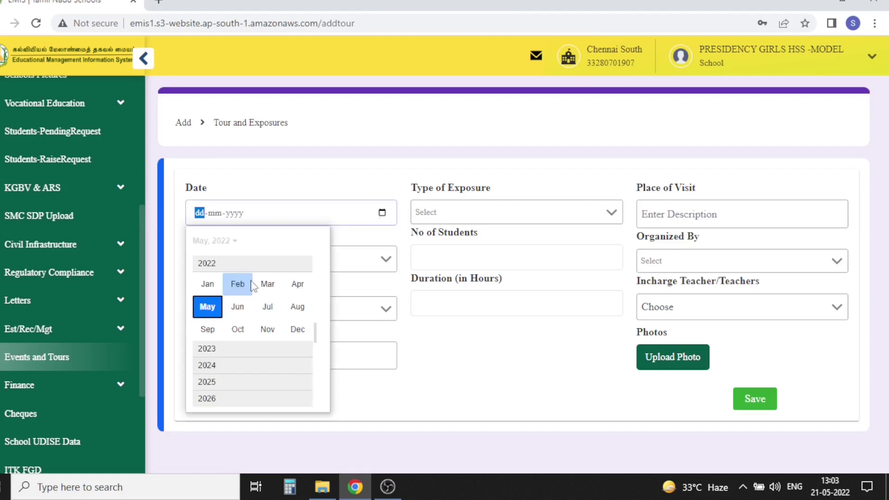
left_click(257, 281)
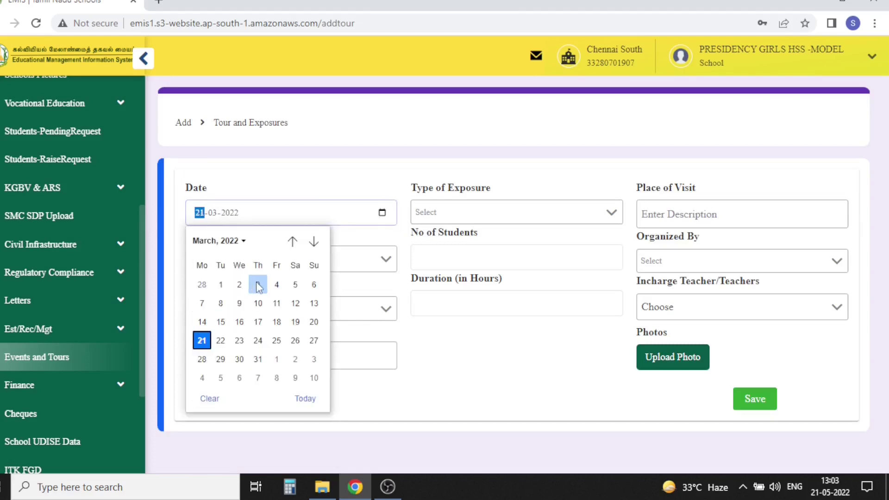
left_click(258, 285)
Set the type of exposure to Exhibiton and enter AAA as the place of visit
left_click(494, 213)
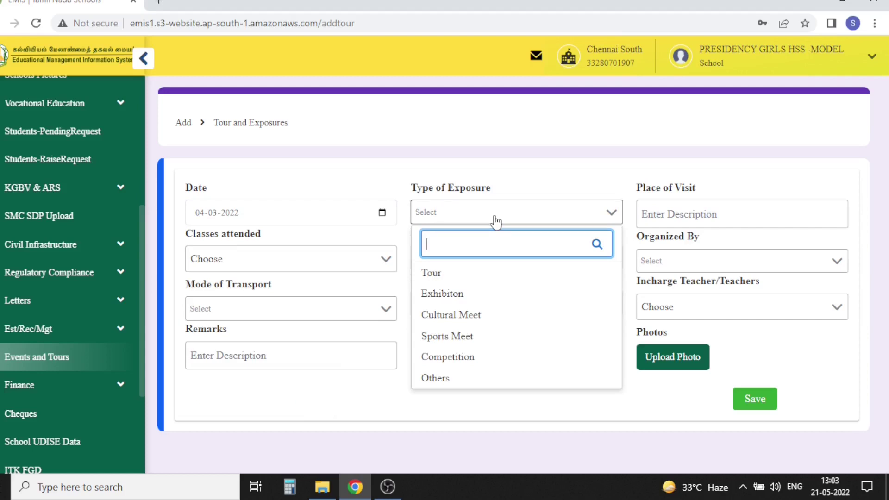
left_click(442, 294)
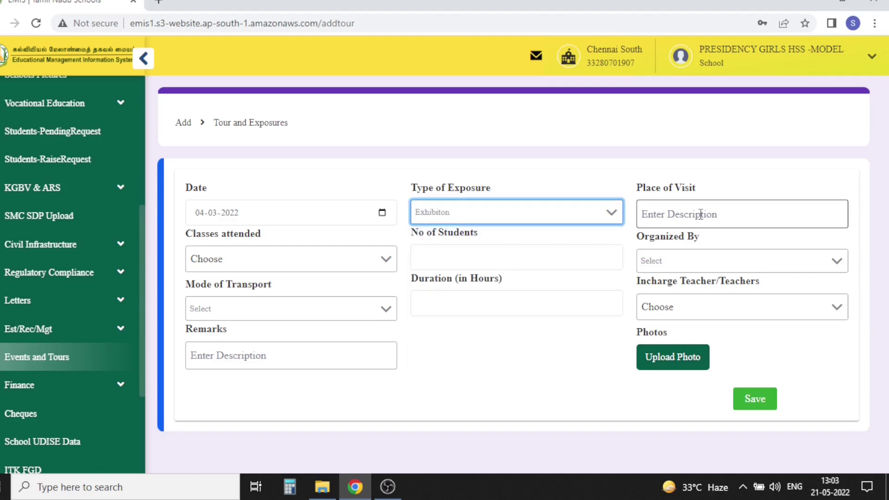
left_click(684, 212)
type("AAA")
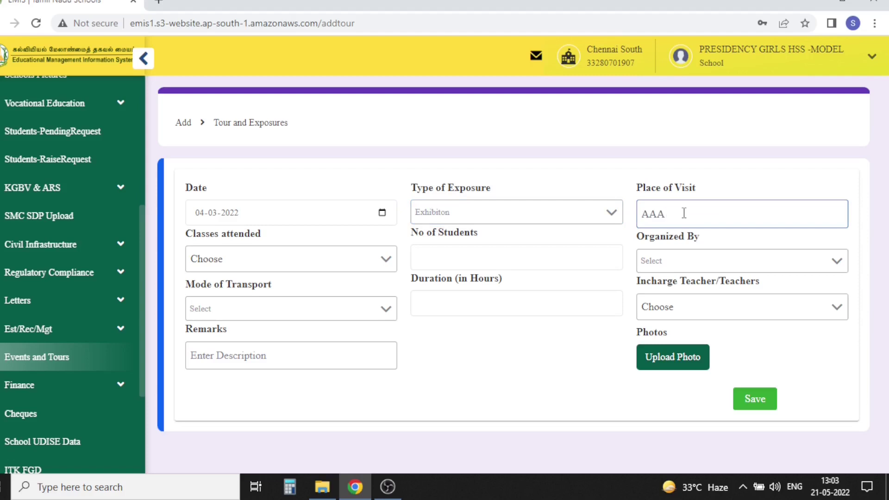
Complete the place of visit as AAA College and select XI and XII as the classes attended
type(" College")
left_click(341, 263)
scroll(318, 371, "down", 3)
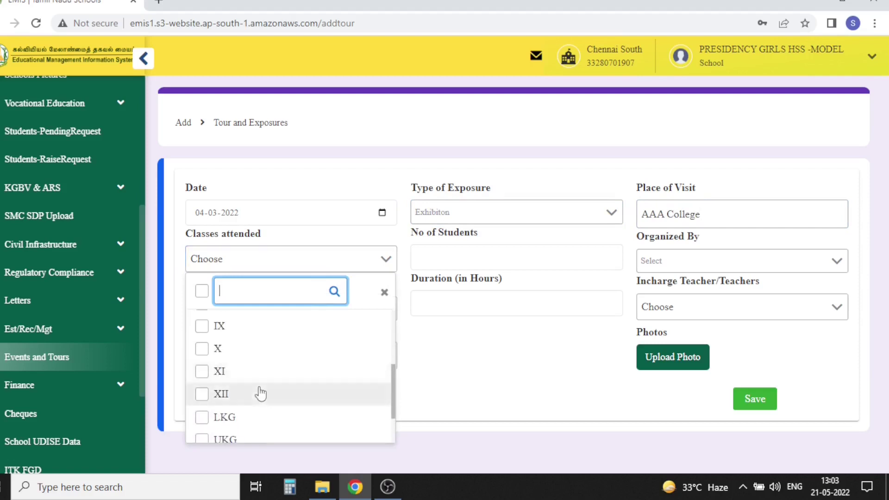
left_click(204, 372)
left_click(202, 395)
left_click(473, 259)
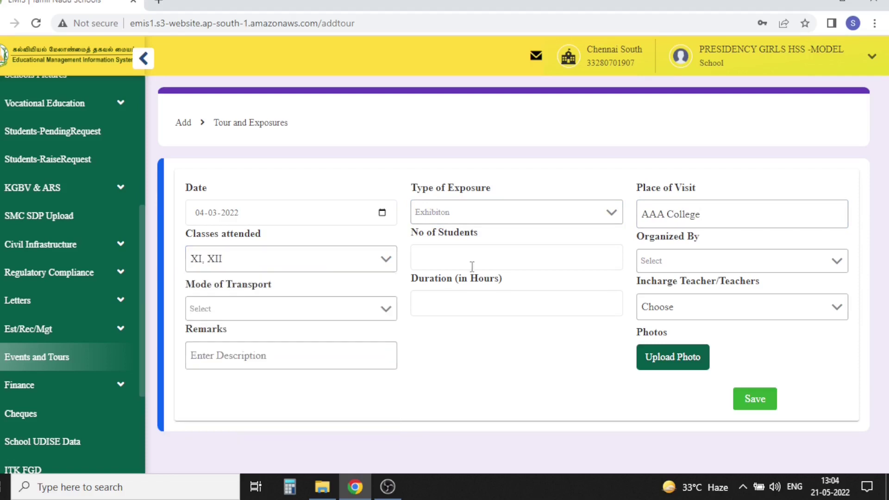
Set the number of students to 100 and choose School as the organizer of the visit
left_click(470, 251)
type("100")
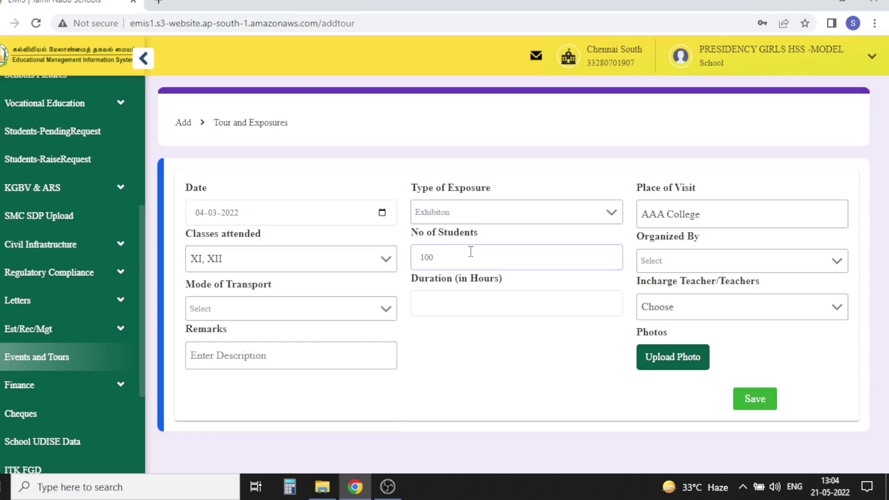
left_click(725, 267)
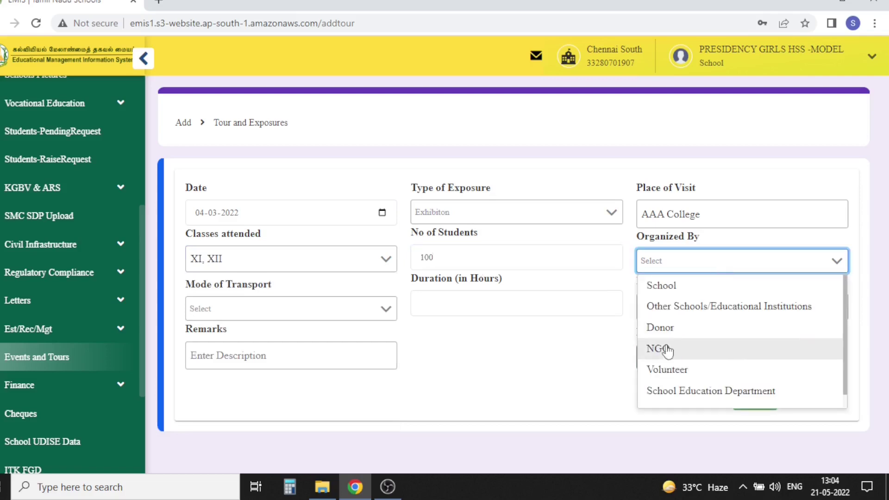
left_click(680, 291)
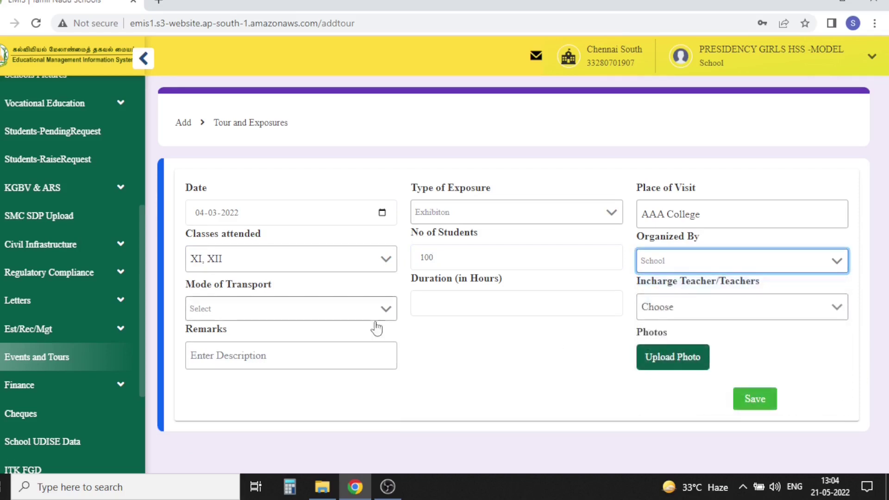
Set the mode of transport to Bus and the duration to 6 hours
left_click(356, 319)
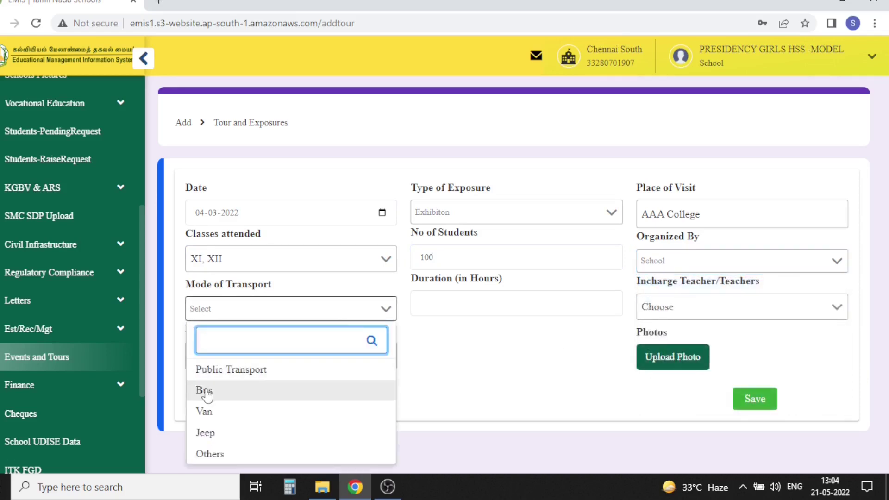
left_click(207, 395)
left_click(476, 302)
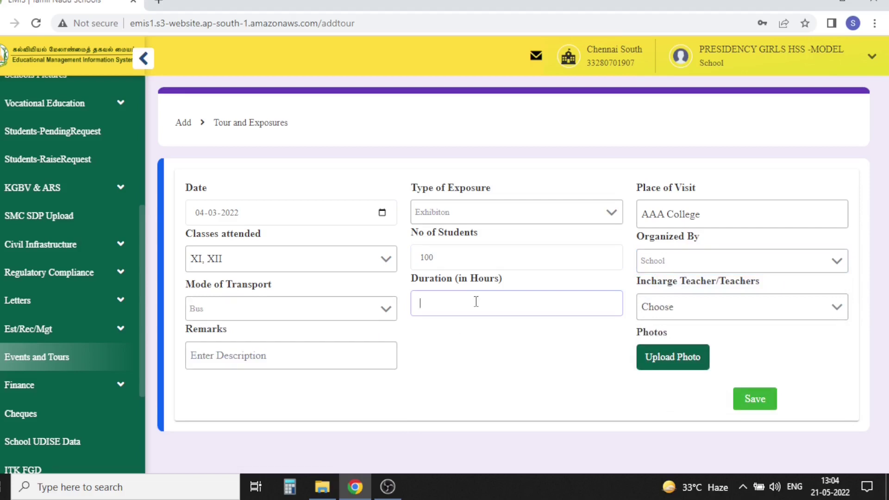
type("6")
key("Tab")
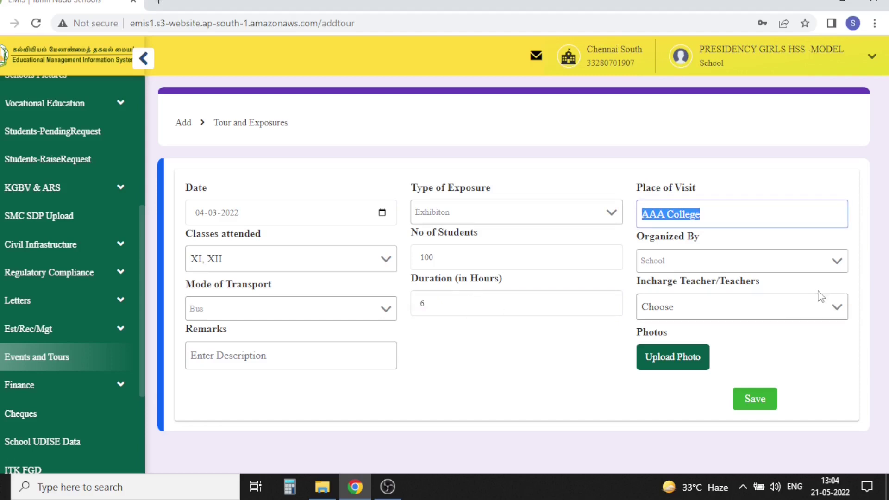
Select the fifth and sixth listed teachers as in charge and enter "good" as the tour remark
left_click(770, 310)
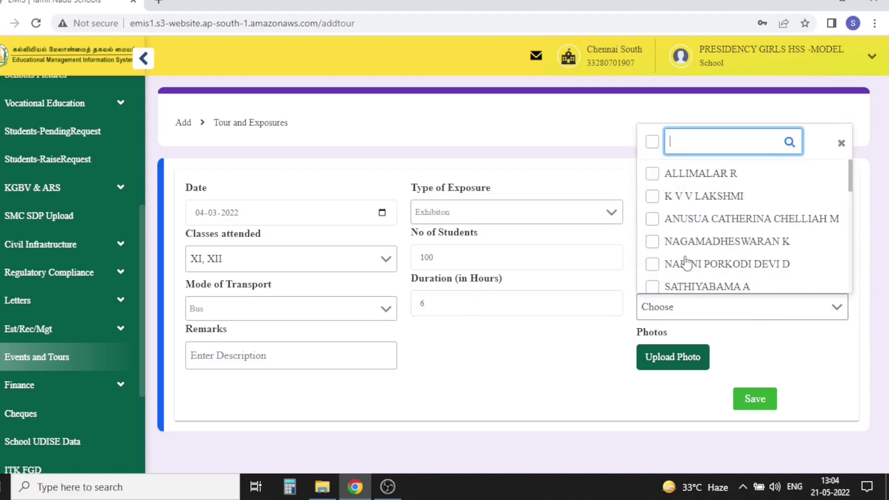
left_click(653, 285)
left_click(653, 264)
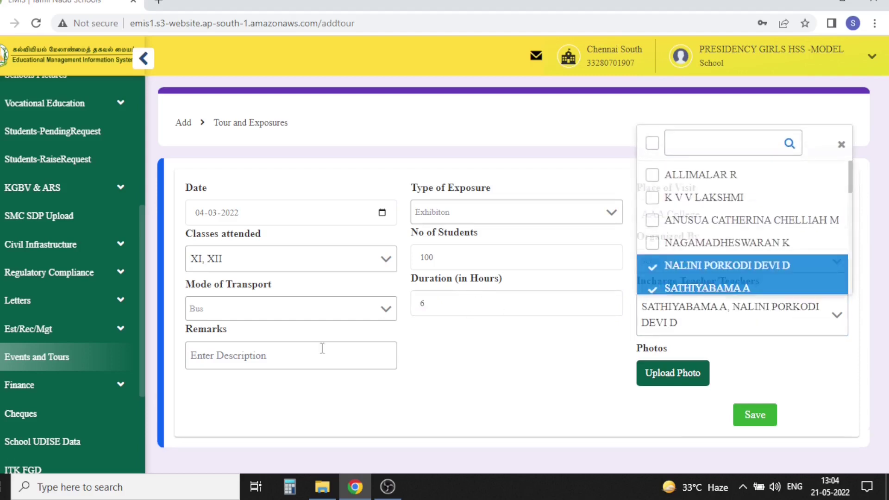
left_click(245, 356)
type("good")
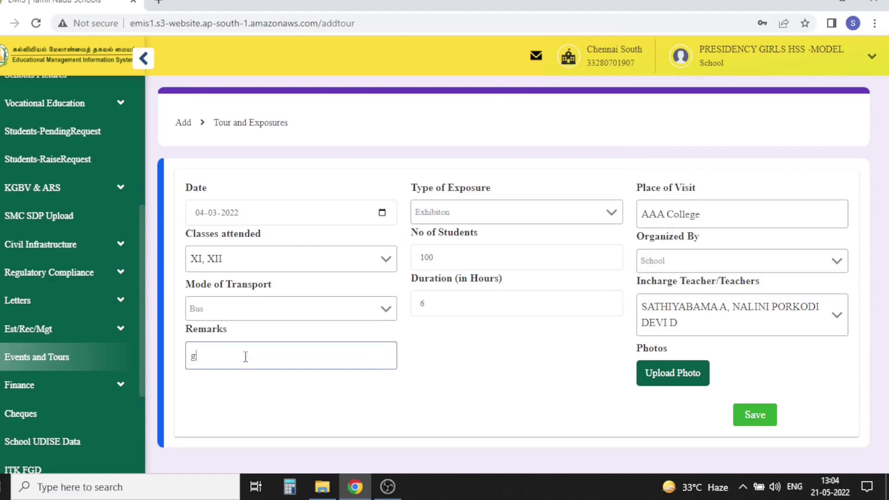
Upload TOUR.jfif from the Desktop as the tour photo and save the tour entry
left_click(675, 385)
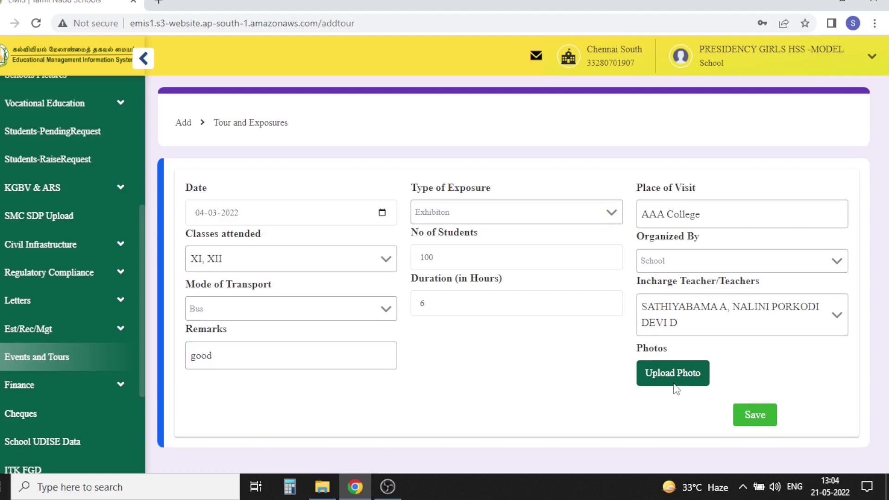
left_click(306, 128)
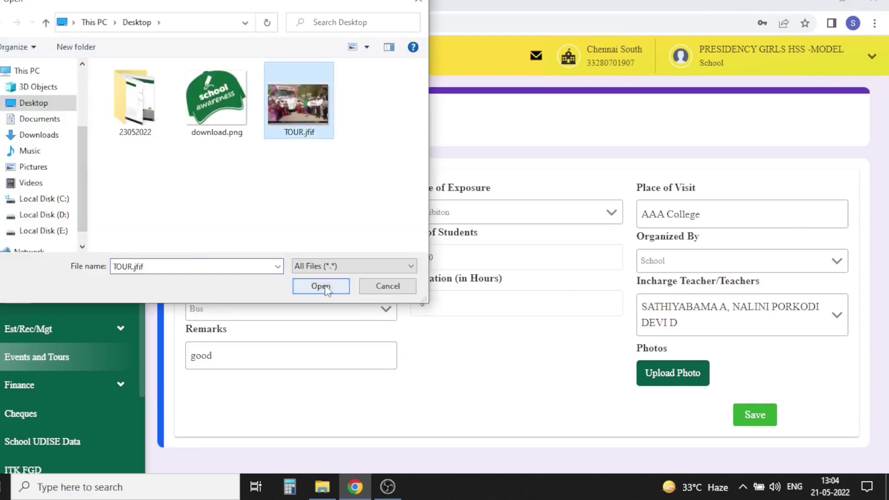
left_click(321, 286)
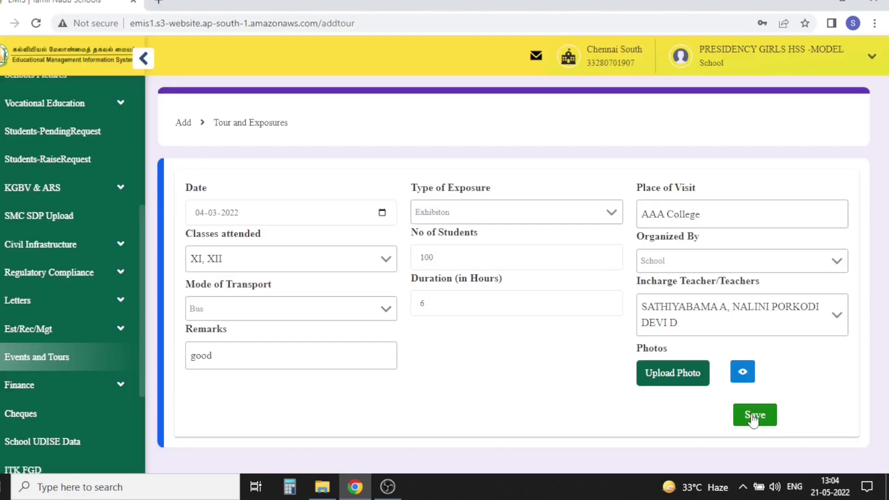
left_click(753, 415)
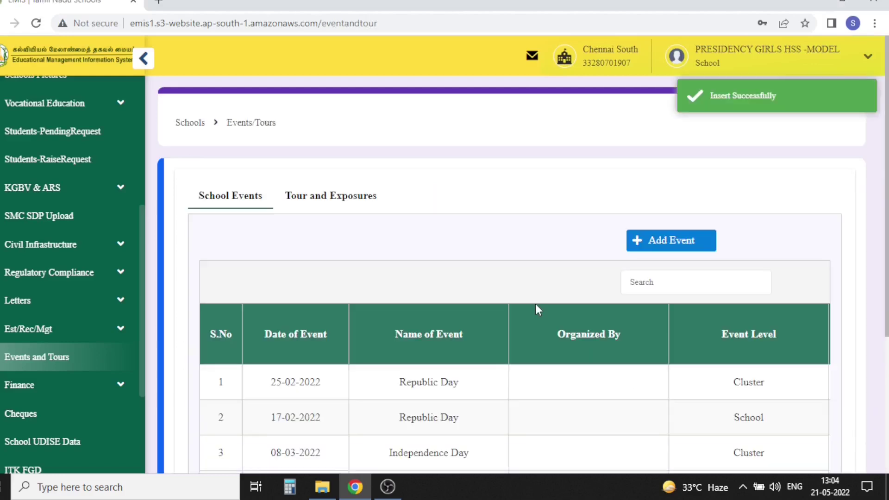
Open the School Event Register among the school activity registers and review the listed events
scroll(535, 303, "down", 4)
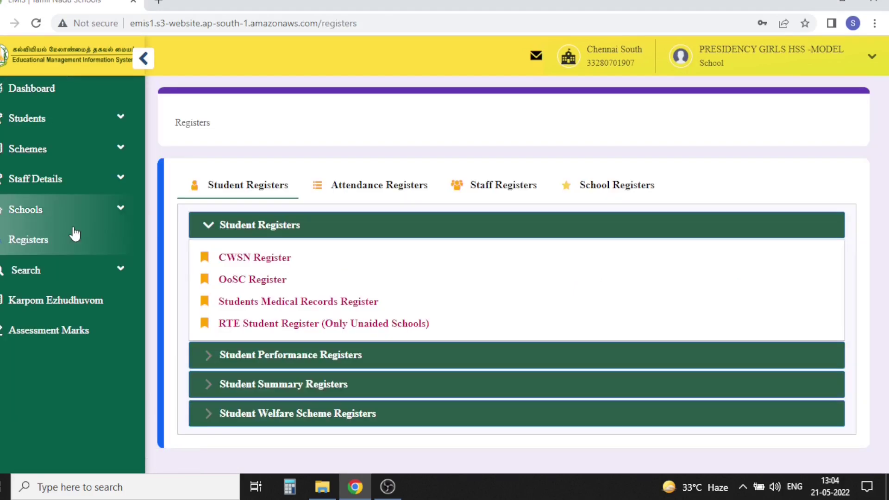
left_click(626, 191)
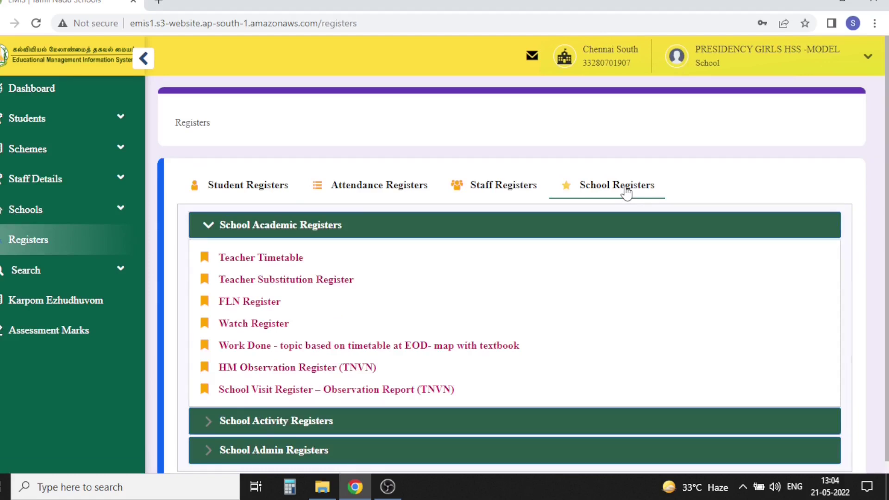
left_click(259, 420)
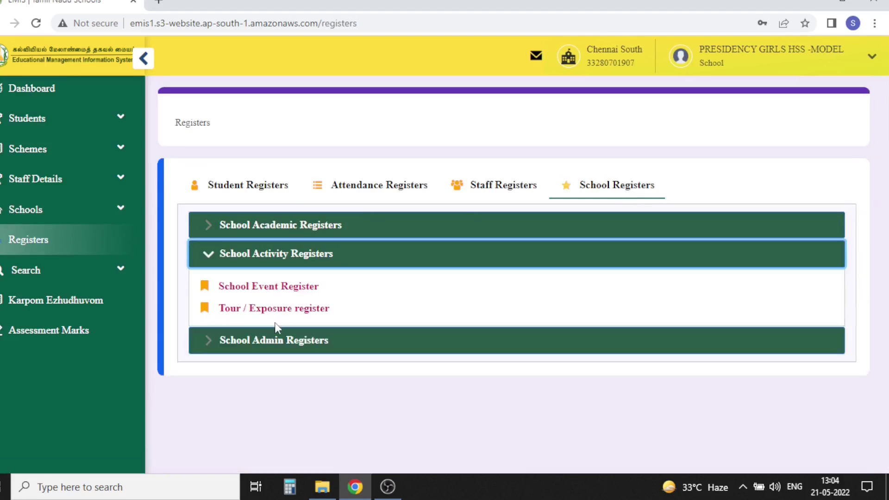
left_click(274, 291)
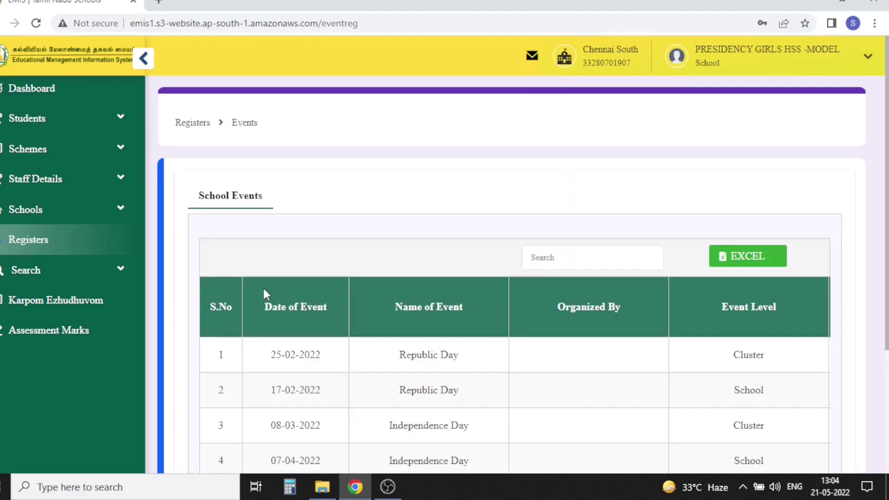
scroll(263, 288, "down", 4)
Open the Tour / Exposure register among the school activity registers and review the listed visits
left_click(37, 241)
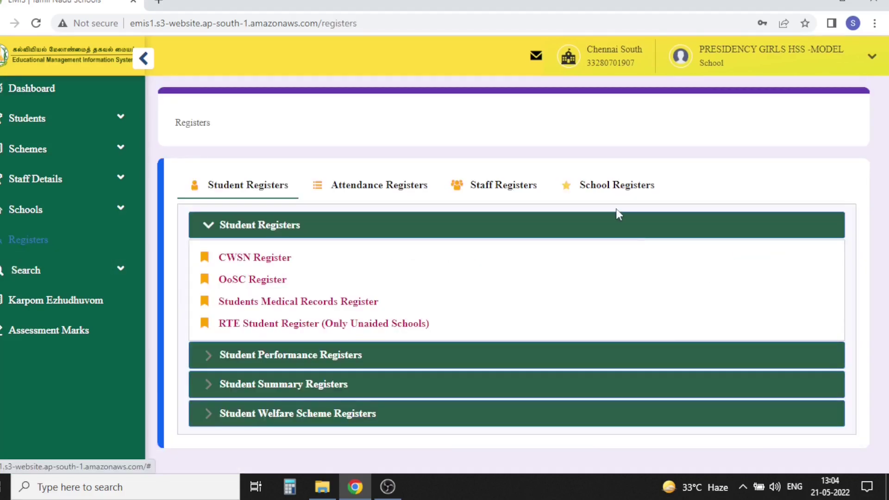
left_click(616, 200)
left_click(257, 406)
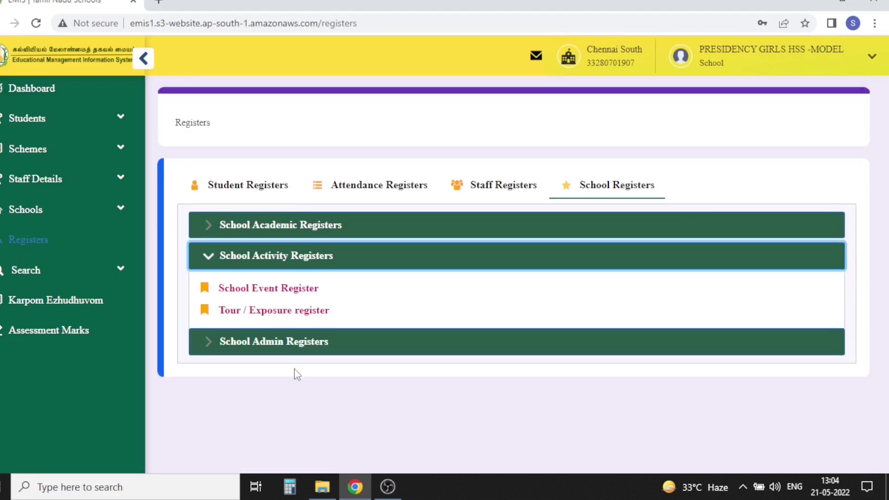
left_click(274, 310)
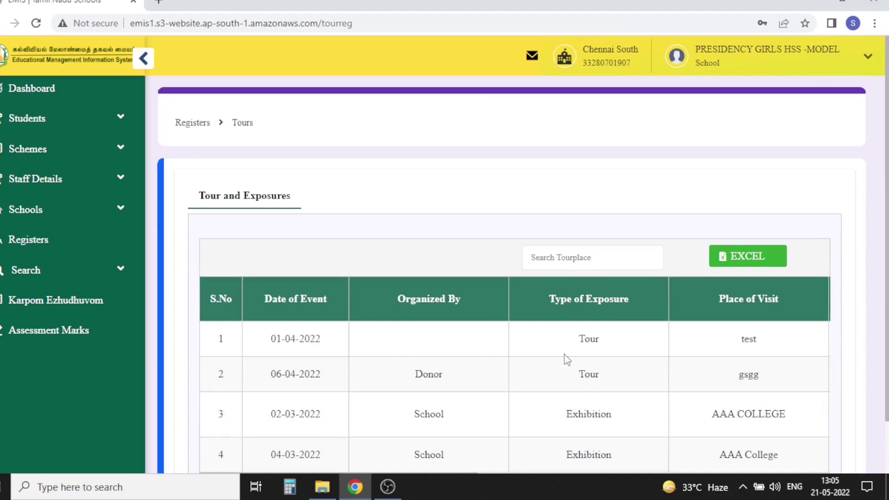
scroll(566, 359, "down", 1)
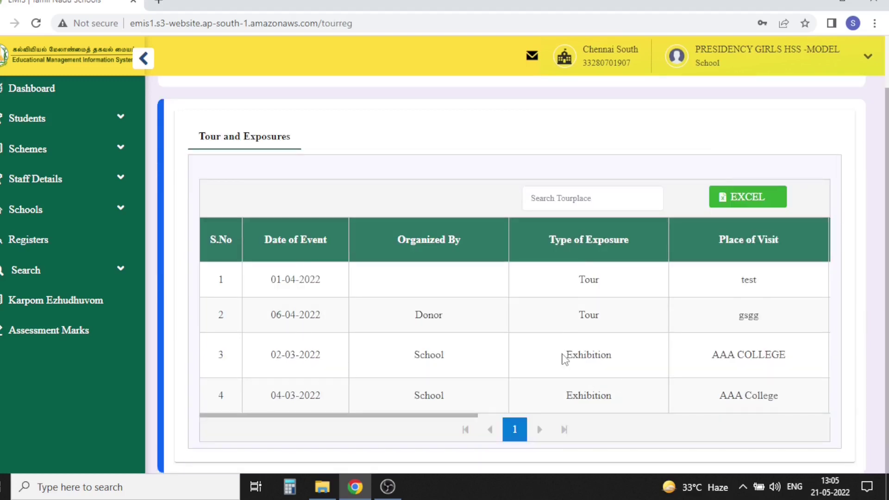